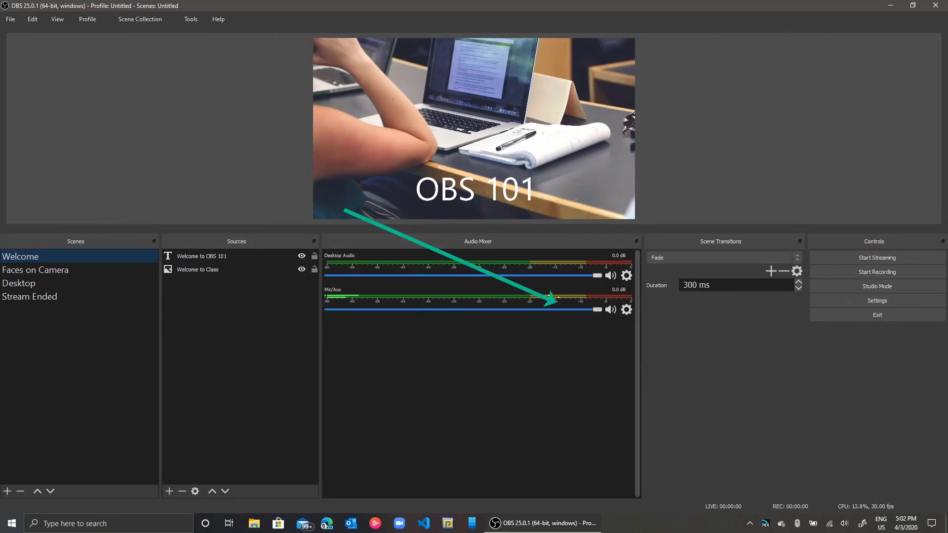
Set the Mic/Aux source's device to Microphone (USB Audio Device) in its properties.
{"action": "mouse_move", "coordinate": [596, 310]}
{"action": "left_mouse_down"}
{"action": "mouse_move", "coordinate": [440, 310]}
{"action": "mouse_move", "coordinate": [598, 310]}
{"action": "left_mouse_up"}
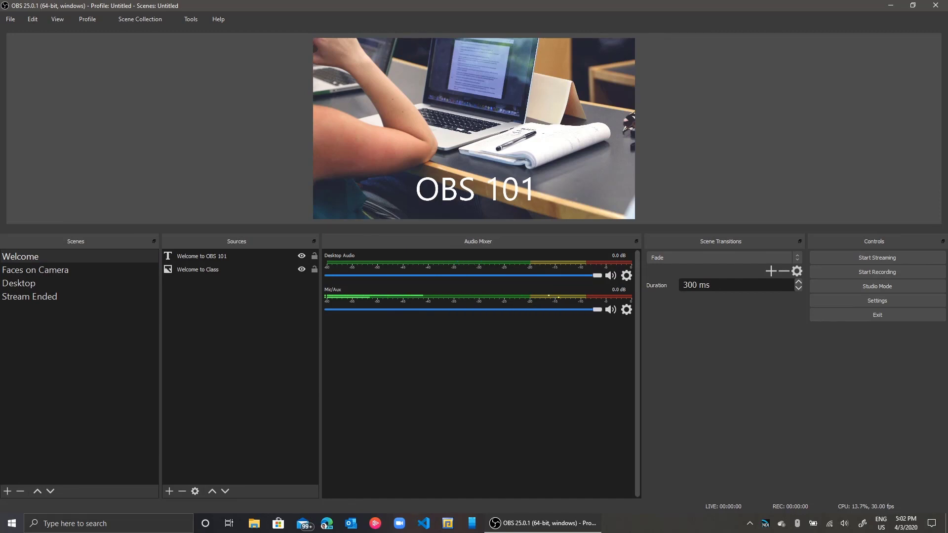
{"action": "left_click", "coordinate": [626, 310]}
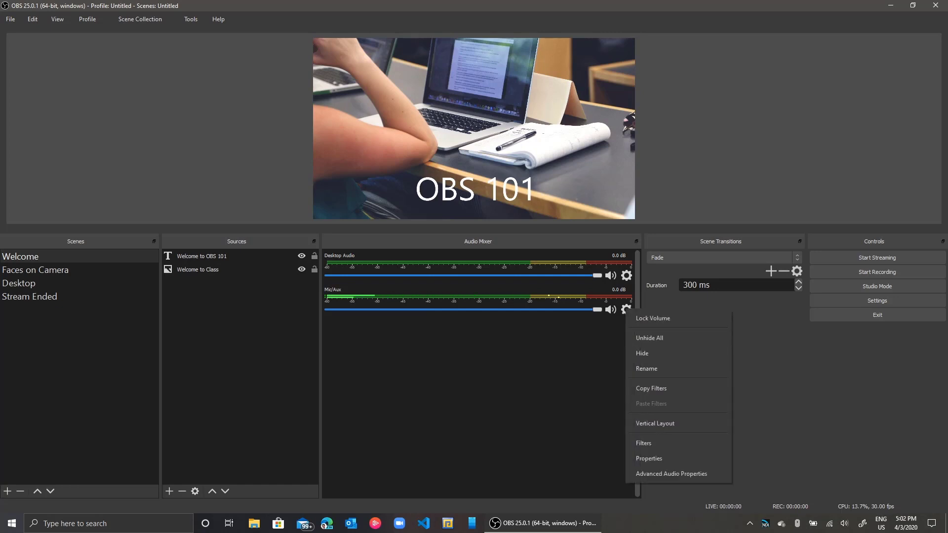
{"action": "left_click", "coordinate": [649, 459]}
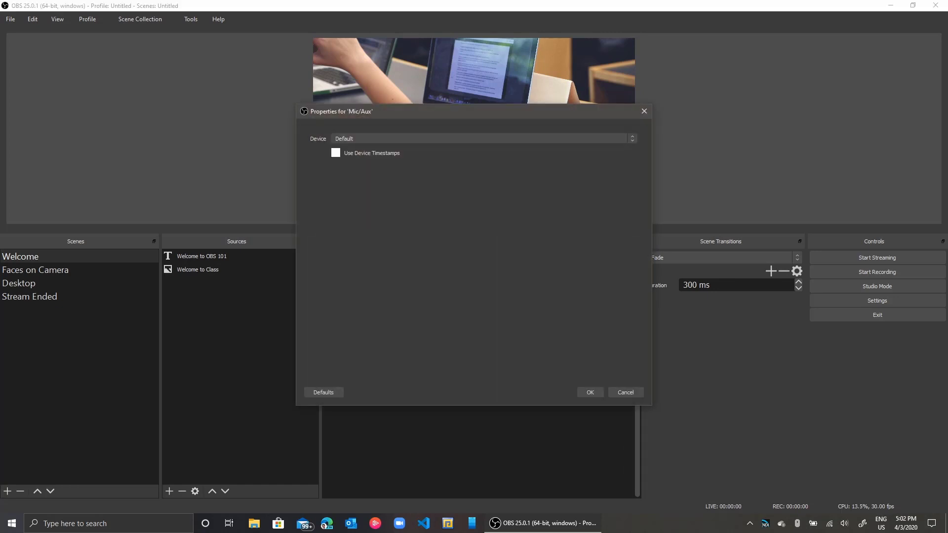
{"action": "left_click", "coordinate": [483, 138]}
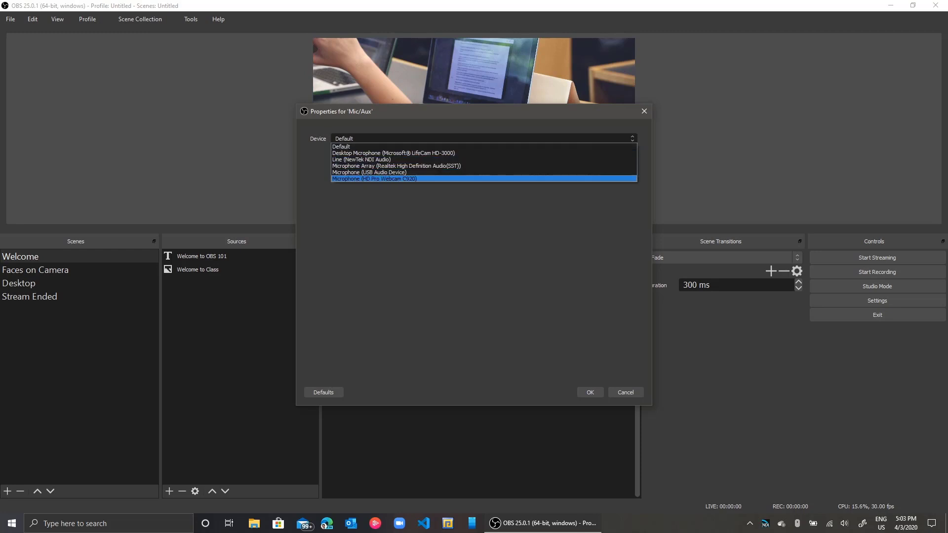
{"action": "key", "text": "Down"}
{"action": "key", "text": "Down"}
{"action": "key", "text": "Down"}
{"action": "key", "text": "Down"}
{"action": "key", "text": "Down"}
{"action": "key", "text": "Up"}
{"action": "key", "text": "Return"}
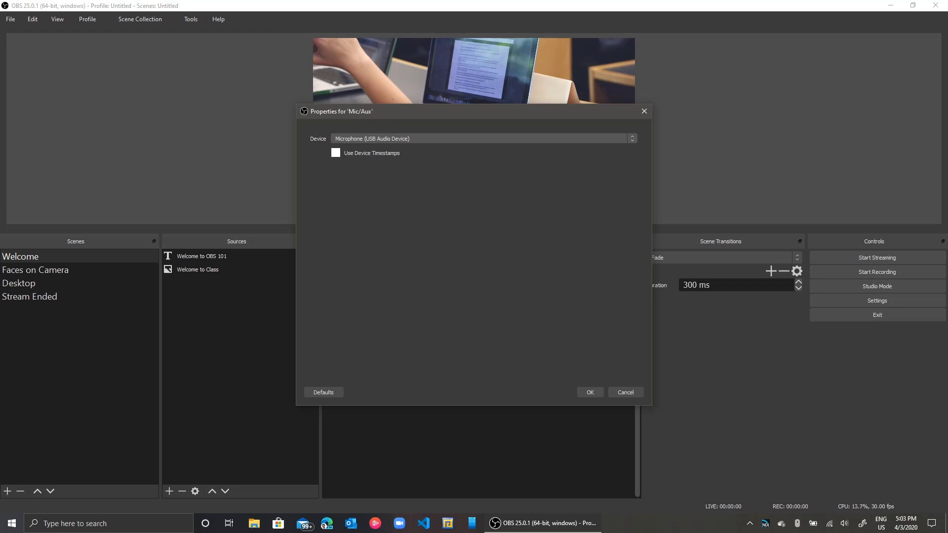
{"action": "key", "text": "Return"}
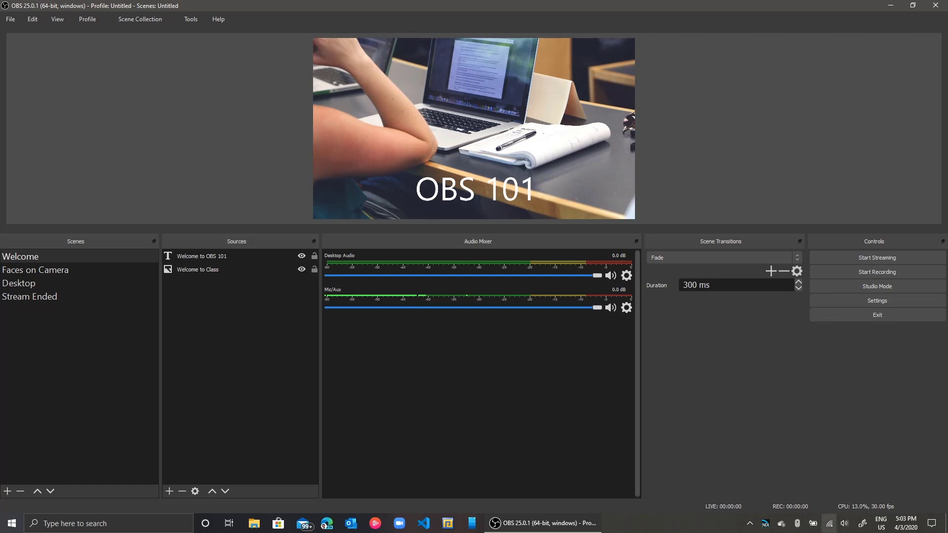
Raise the Windows speaker volume to 100 and show the list of available playback devices.
{"action": "left_click", "coordinate": [844, 523]}
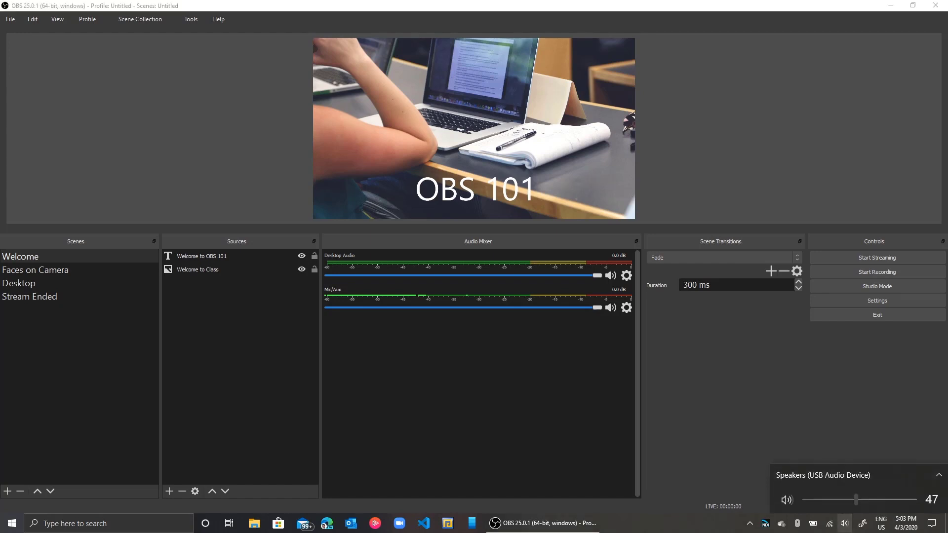
{"action": "left_click_drag", "start_coordinate": [856, 500], "coordinate": [915, 499]}
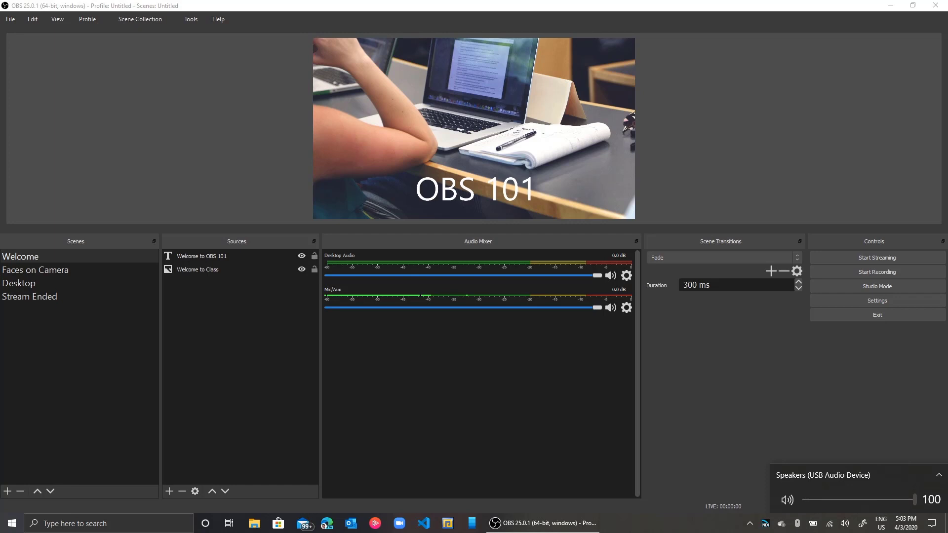
{"action": "mouse_move", "coordinate": [915, 500]}
{"action": "left_mouse_down"}
{"action": "mouse_move", "coordinate": [838, 500]}
{"action": "mouse_move", "coordinate": [915, 500]}
{"action": "left_mouse_up"}
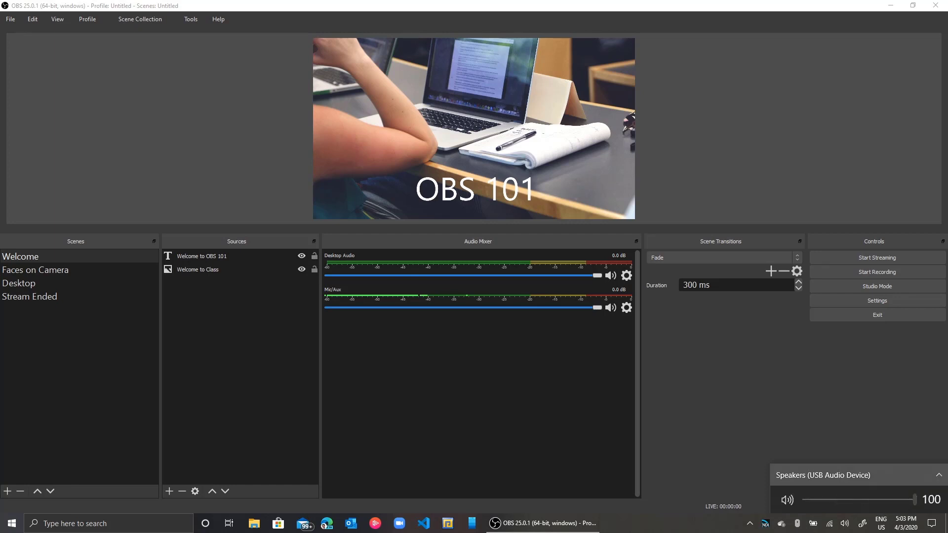
{"action": "left_click", "coordinate": [938, 475]}
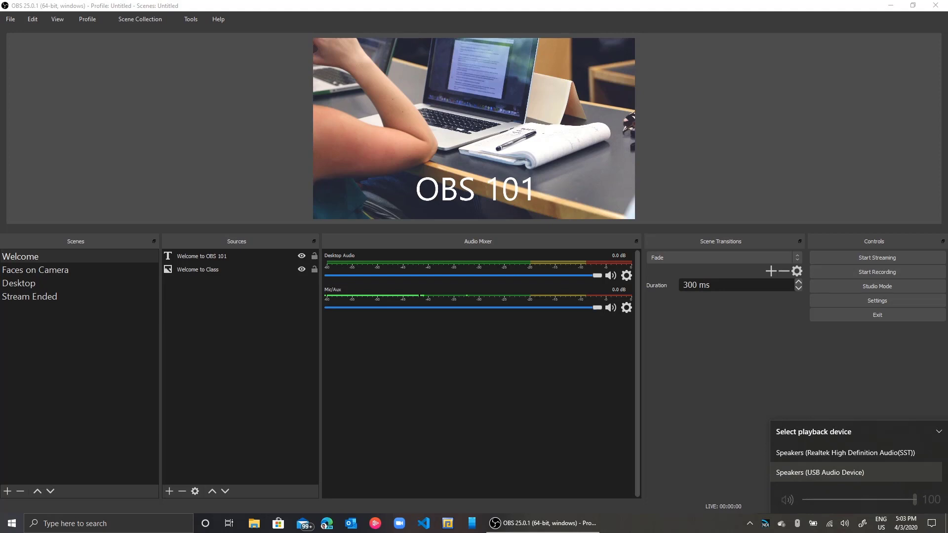
Choose Default as the device in the Desktop Audio source's properties and accept the dialog.
{"action": "left_click", "coordinate": [627, 275]}
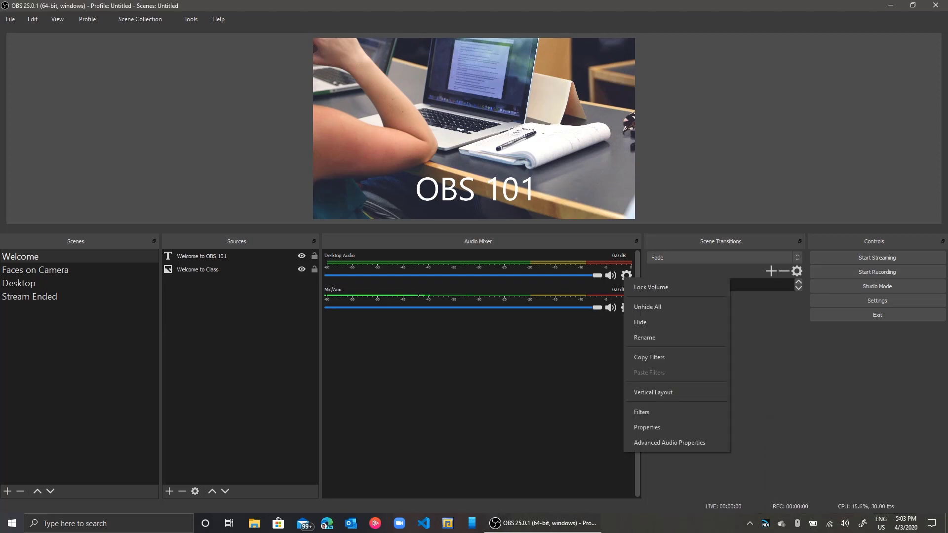
{"action": "left_click", "coordinate": [647, 427]}
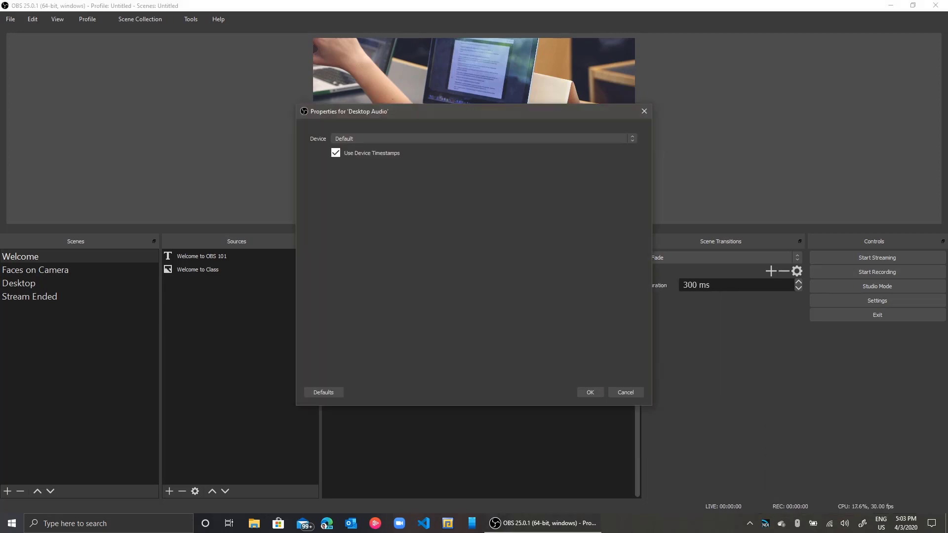
{"action": "left_click", "coordinate": [484, 138]}
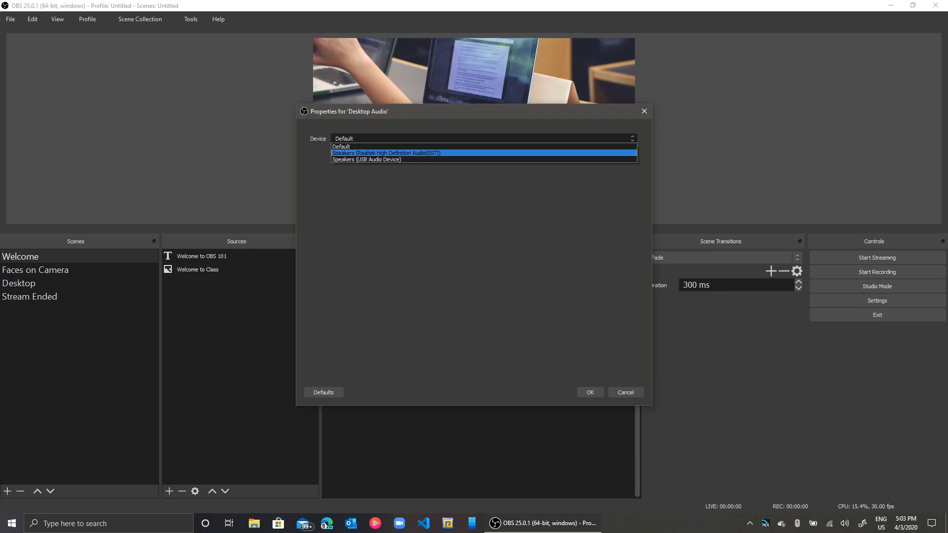
{"action": "left_click", "coordinate": [342, 146]}
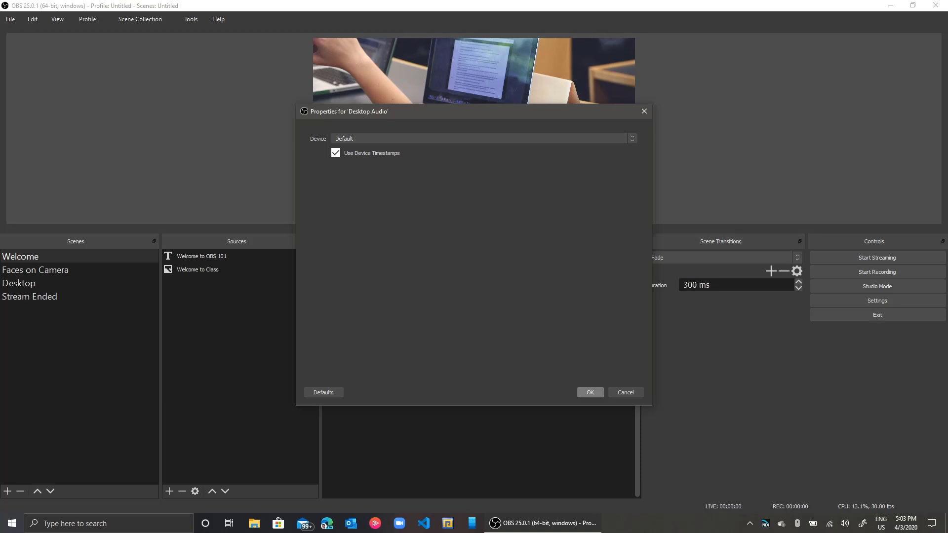
{"action": "left_click", "coordinate": [590, 392]}
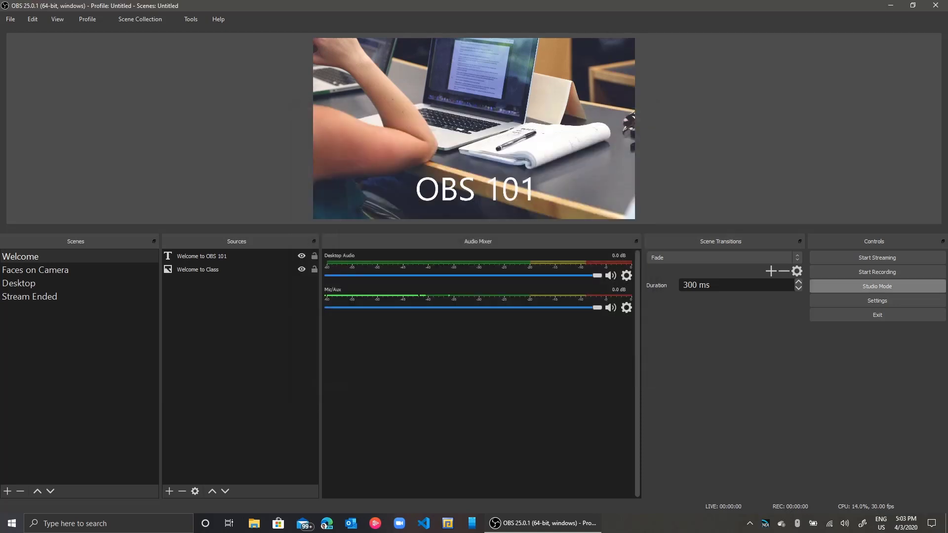
In the audio settings, try Speakers (Realtek High Definition Audio(SST)) as the Desktop Audio device, and return it to Default.
{"action": "left_click", "coordinate": [877, 300]}
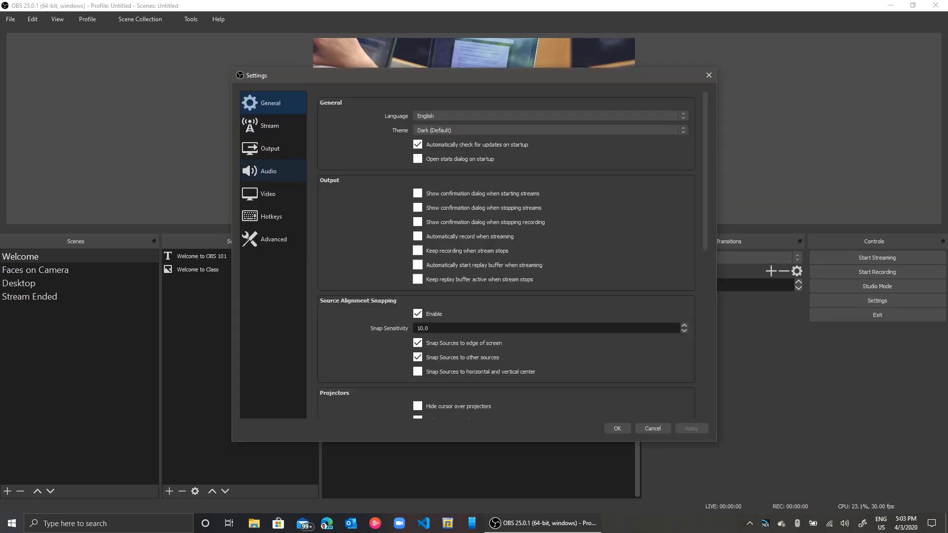
{"action": "left_click", "coordinate": [269, 171]}
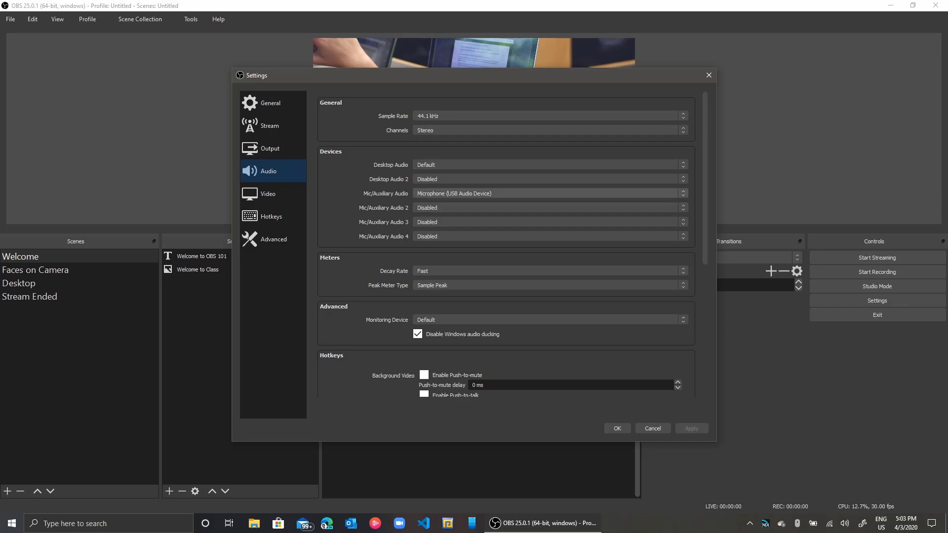
{"action": "left_click", "coordinate": [550, 164]}
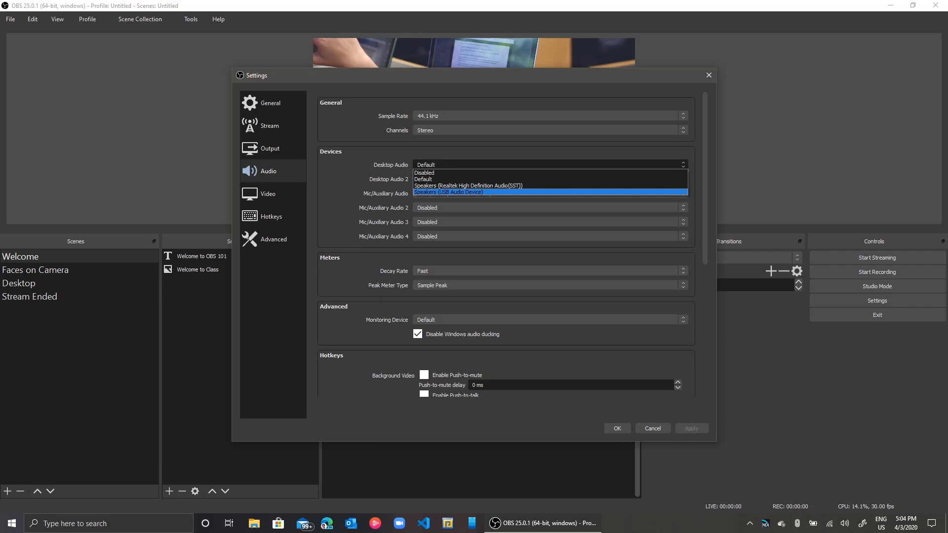
{"action": "left_click", "coordinate": [468, 186]}
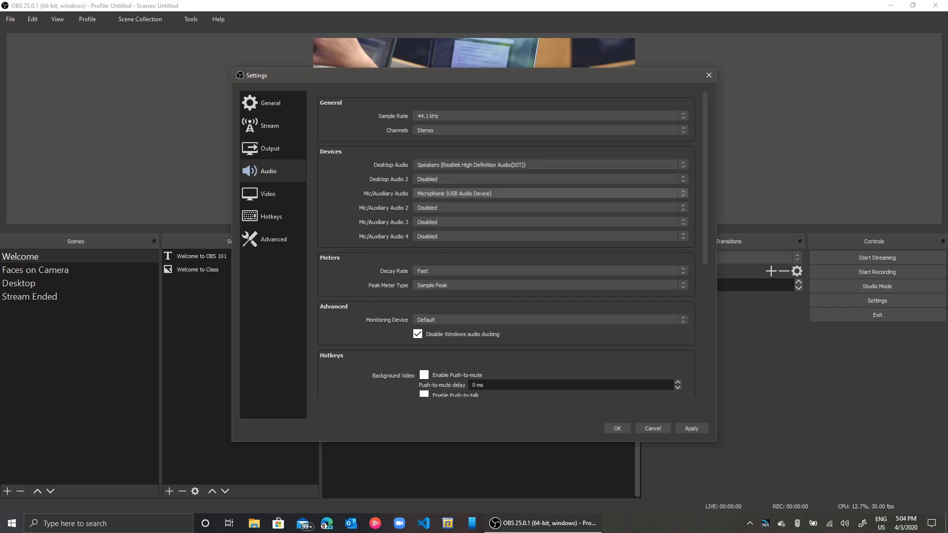
{"action": "left_click", "coordinate": [543, 165]}
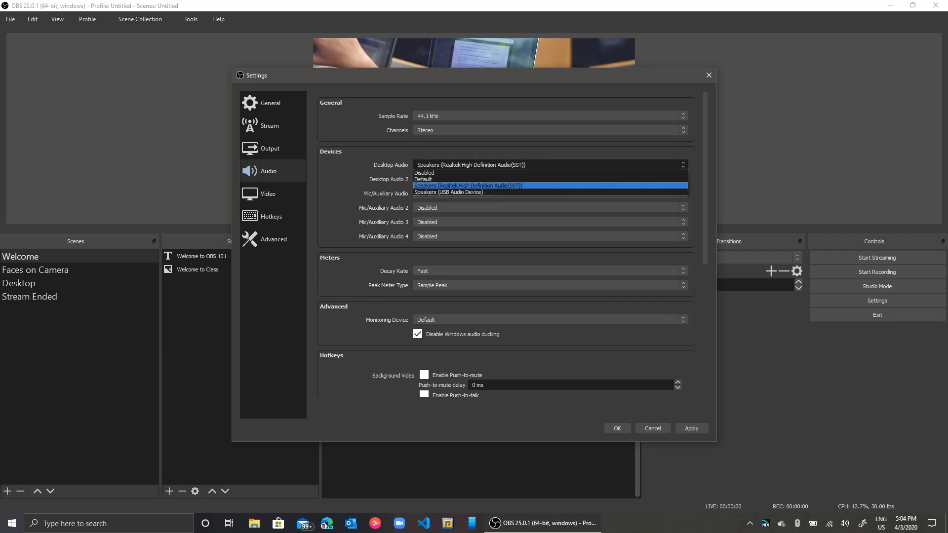
{"action": "left_click", "coordinate": [468, 179]}
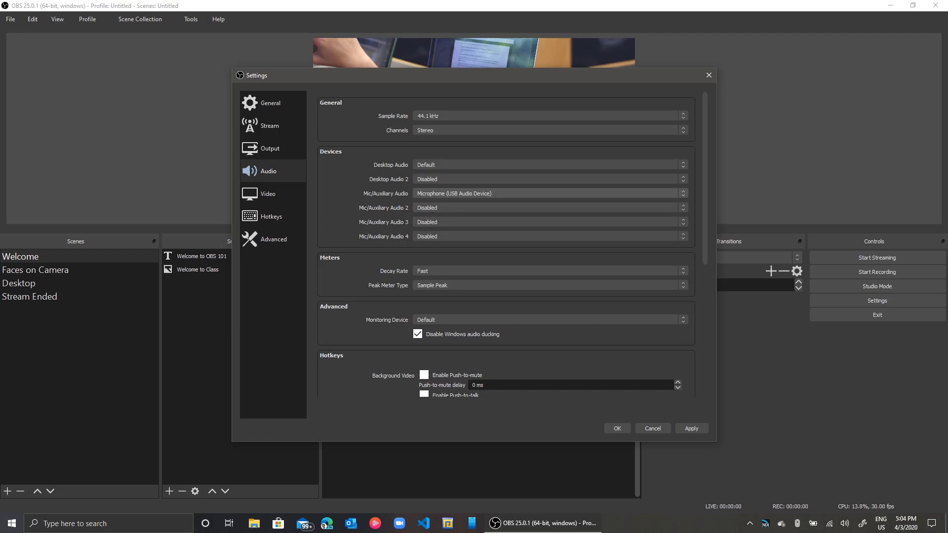
Set Mic/Auxiliary Audio 2 to Microphone (HD Pro Webcam C920) and apply the audio settings.
{"action": "left_click", "coordinate": [444, 208]}
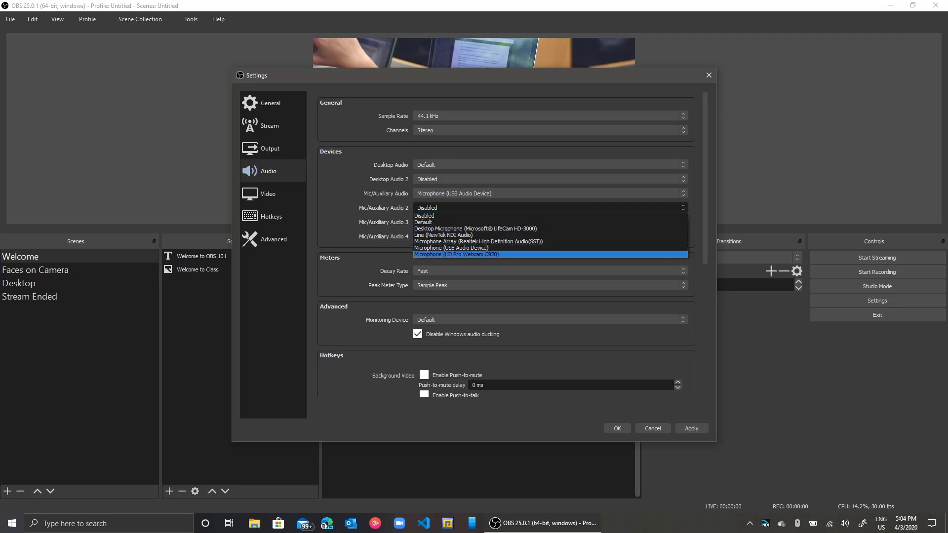
{"action": "left_click", "coordinate": [456, 254]}
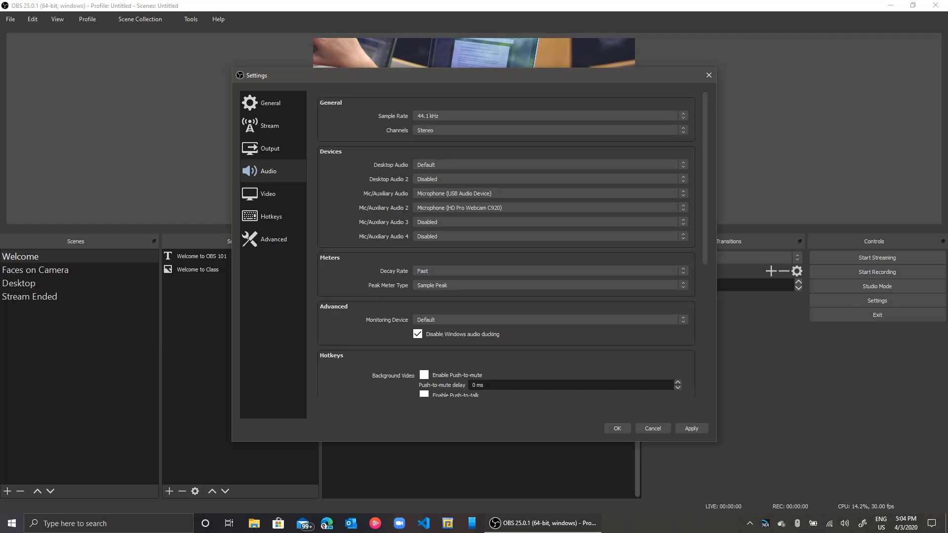
{"action": "left_click", "coordinate": [691, 428]}
{"action": "left_click", "coordinate": [692, 428]}
{"action": "left_click_drag", "start_coordinate": [502, 74], "coordinate": [712, 46]}
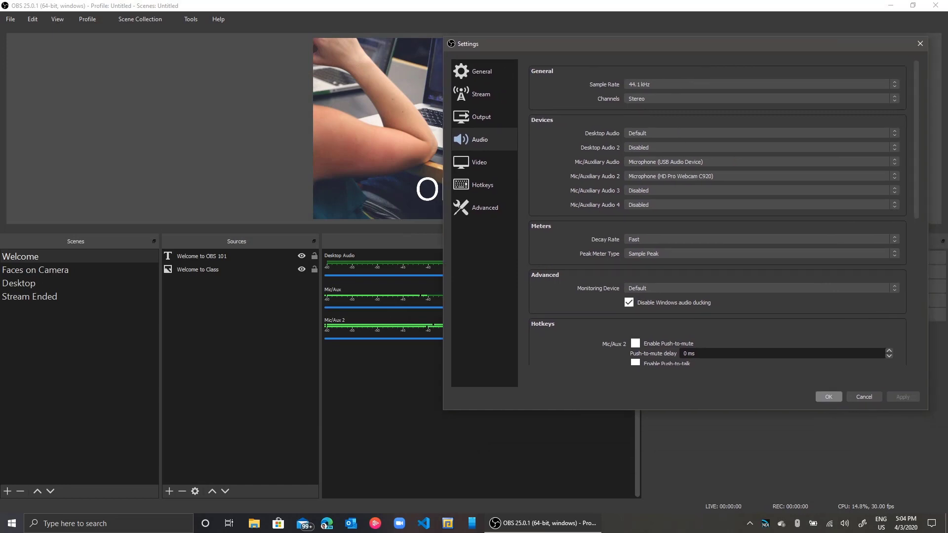
{"action": "left_click", "coordinate": [829, 397]}
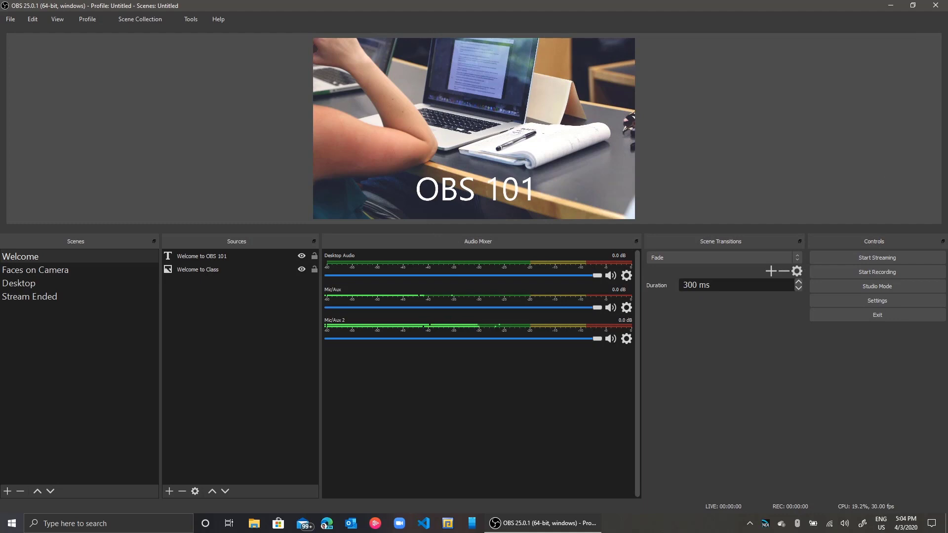
{"action": "left_click", "coordinate": [611, 338]}
{"action": "right_click", "coordinate": [538, 324]}
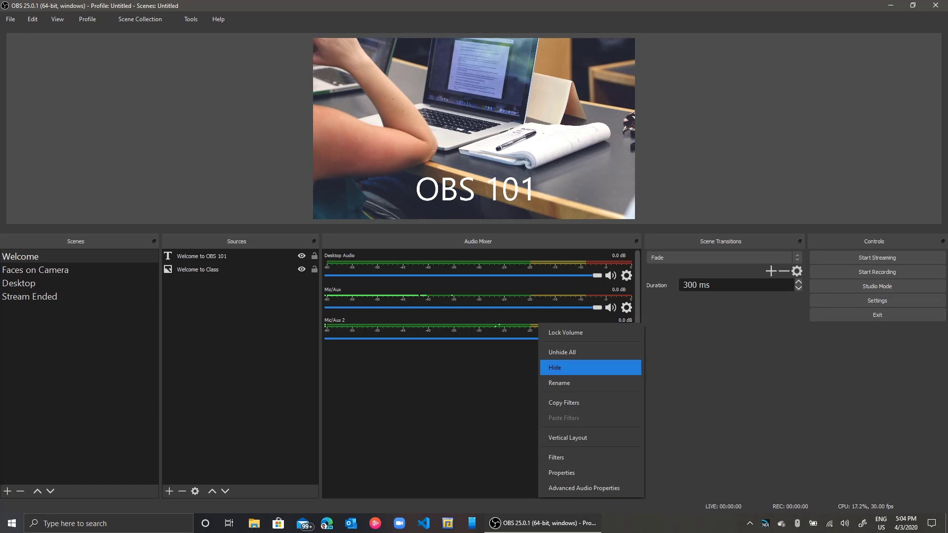
{"action": "key", "text": "Up"}
{"action": "key", "text": "Up"}
{"action": "key", "text": "Up"}
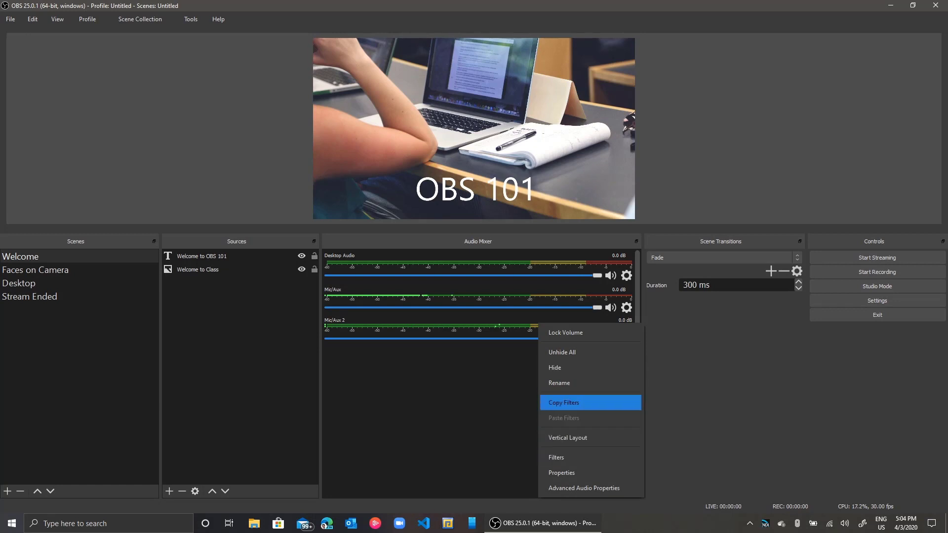
{"action": "key", "text": "Down"}
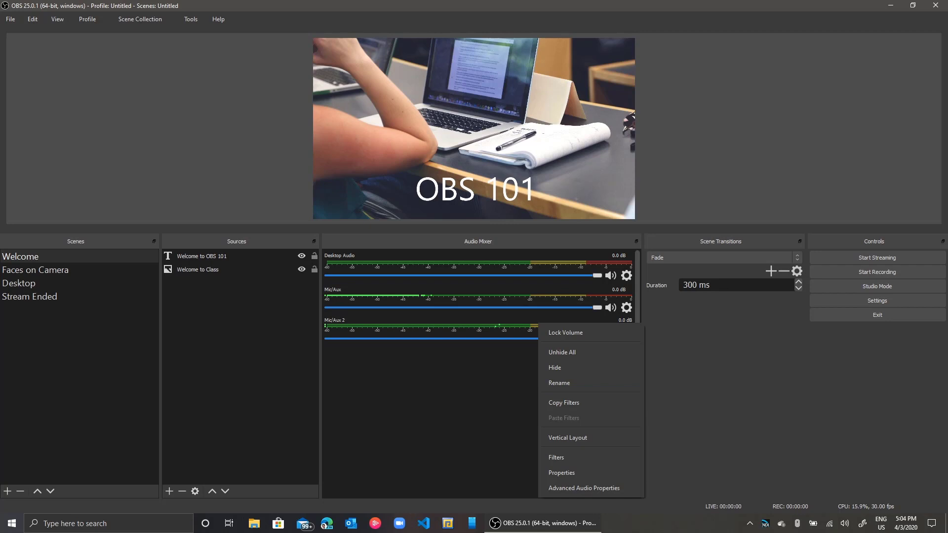
{"action": "key", "text": "Escape"}
Set Mic/Auxiliary Audio 2 to Disabled in the audio settings.
{"action": "left_click", "coordinate": [878, 301]}
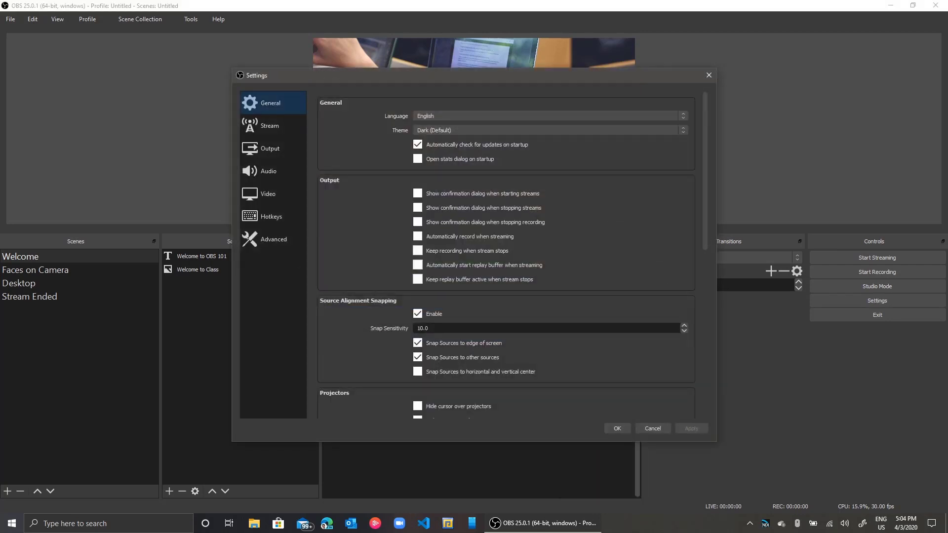
{"action": "left_click", "coordinate": [273, 171]}
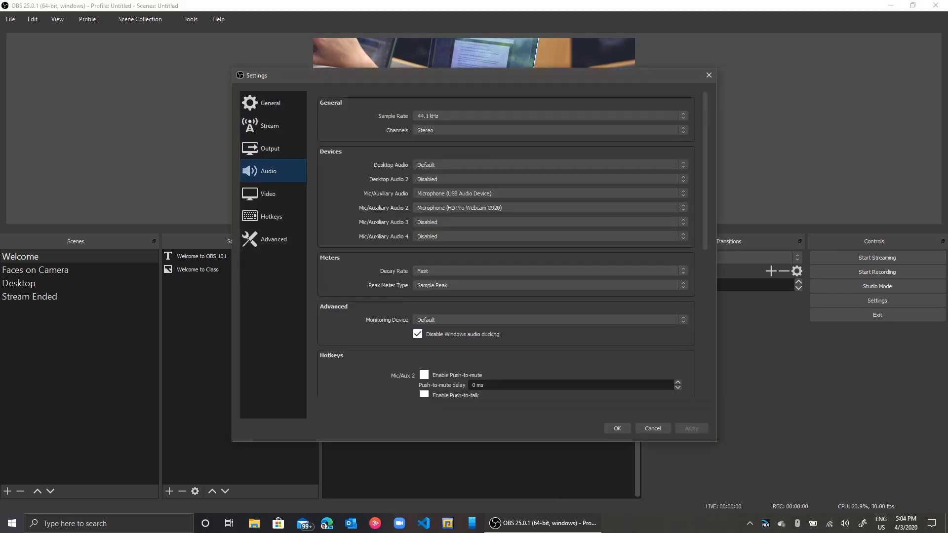
{"action": "left_click", "coordinate": [549, 207]}
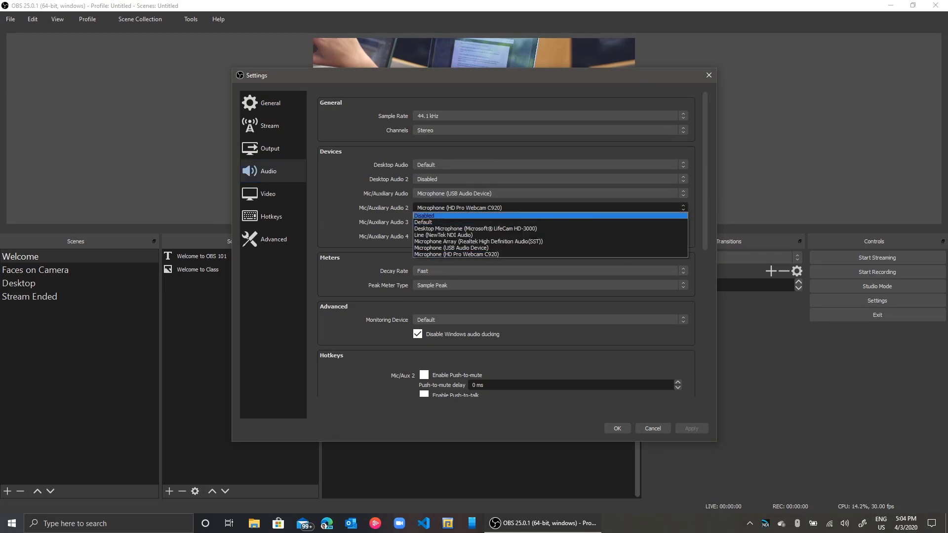
{"action": "left_click", "coordinate": [430, 216]}
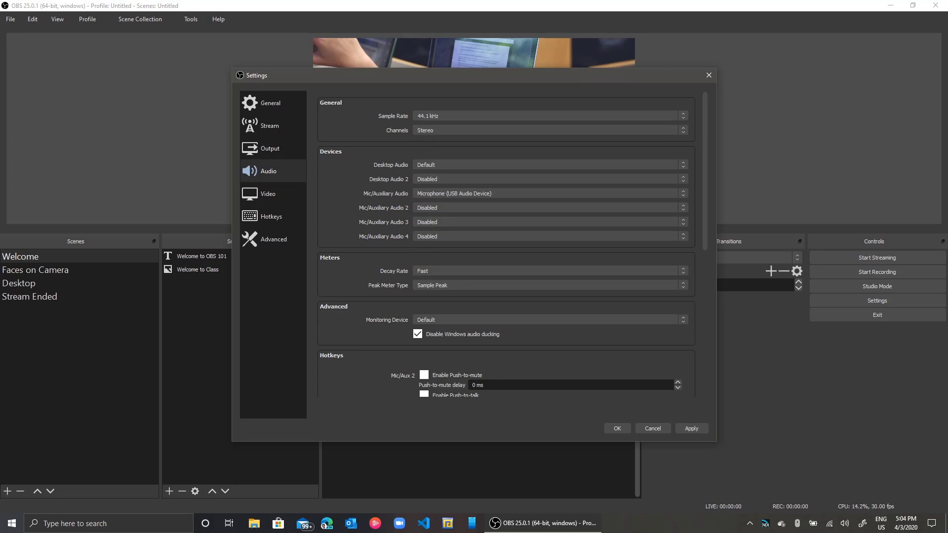
Set the audio monitoring device to Speakers (USB Audio Device) and save the settings.
{"action": "left_click", "coordinate": [550, 320]}
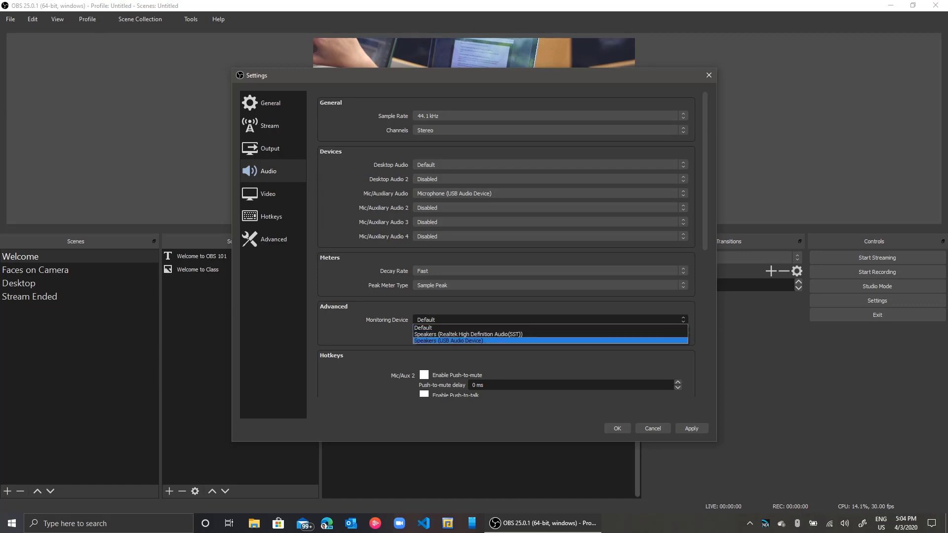
{"action": "left_click", "coordinate": [550, 340]}
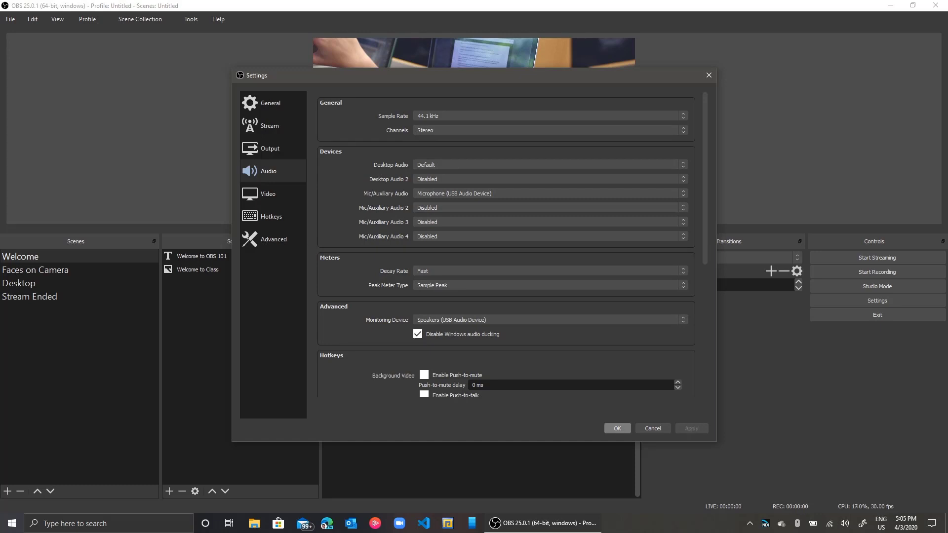
{"action": "left_click", "coordinate": [618, 428]}
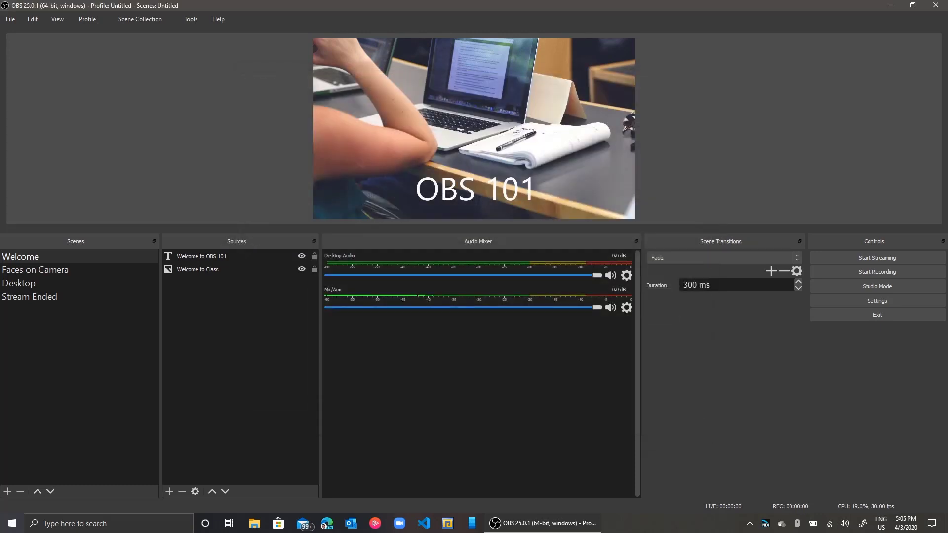
Switch to the Faces on Camera scene and add a Gain filter to Mic/Aux under its default name.
{"action": "left_click", "coordinate": [35, 269]}
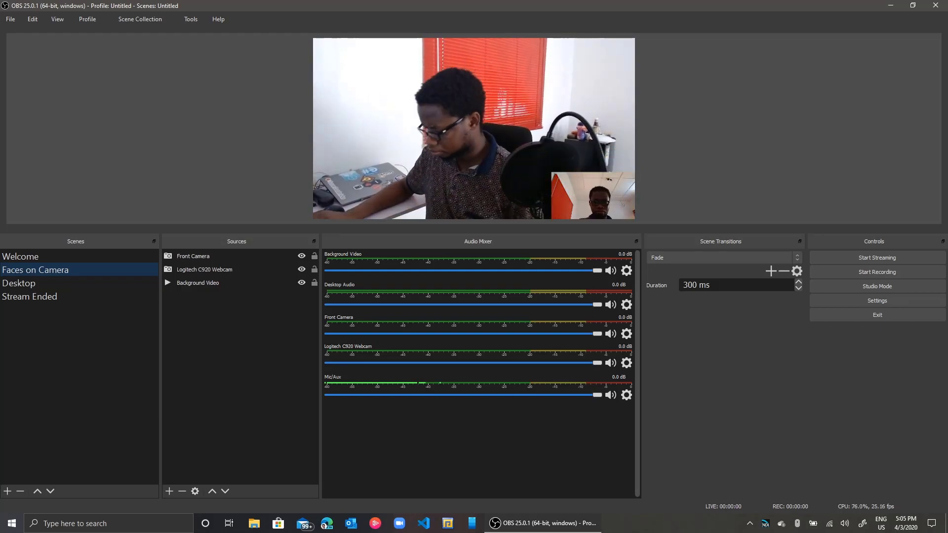
{"action": "left_click", "coordinate": [626, 395]}
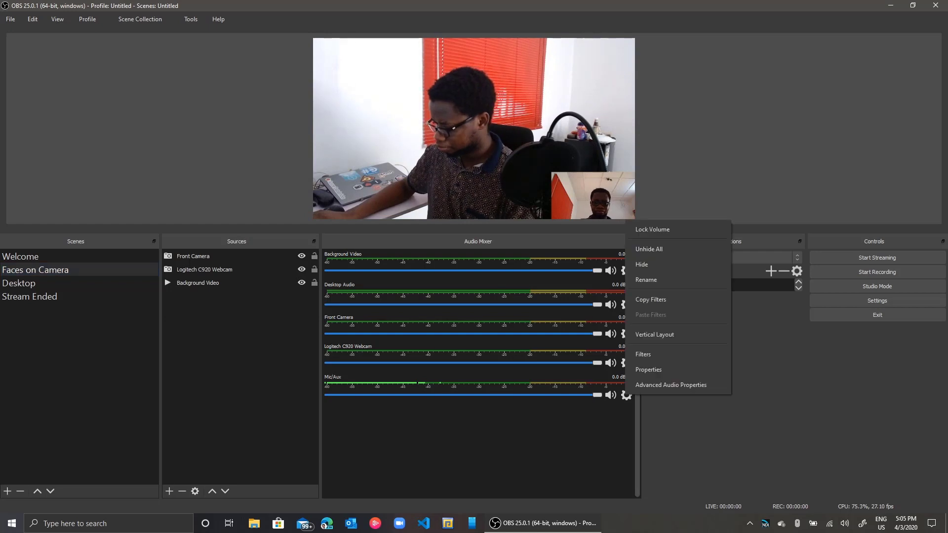
{"action": "left_click", "coordinate": [657, 354]}
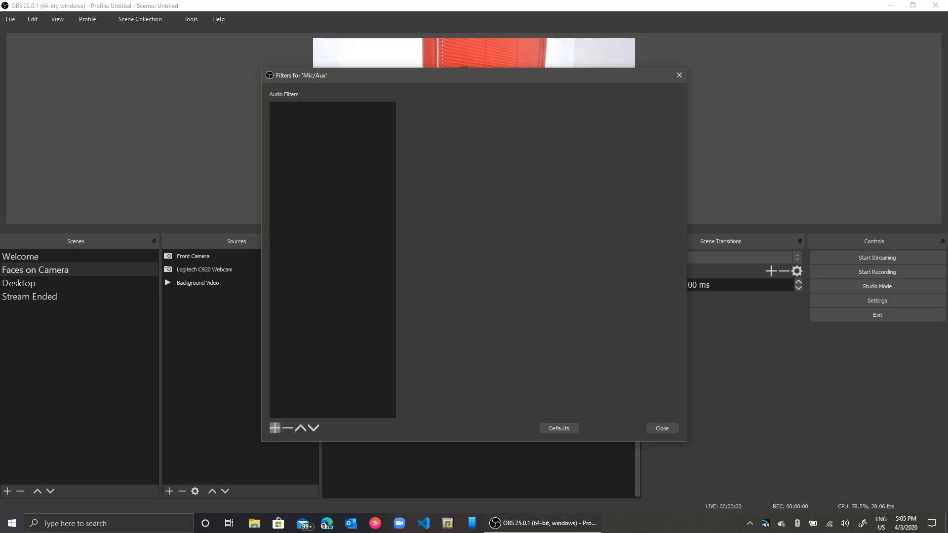
{"action": "left_click", "coordinate": [275, 428]}
{"action": "key", "text": "Up"}
{"action": "key", "text": "Up"}
{"action": "key", "text": "Up"}
{"action": "key", "text": "Up"}
{"action": "key", "text": "Up"}
{"action": "key", "text": "Up"}
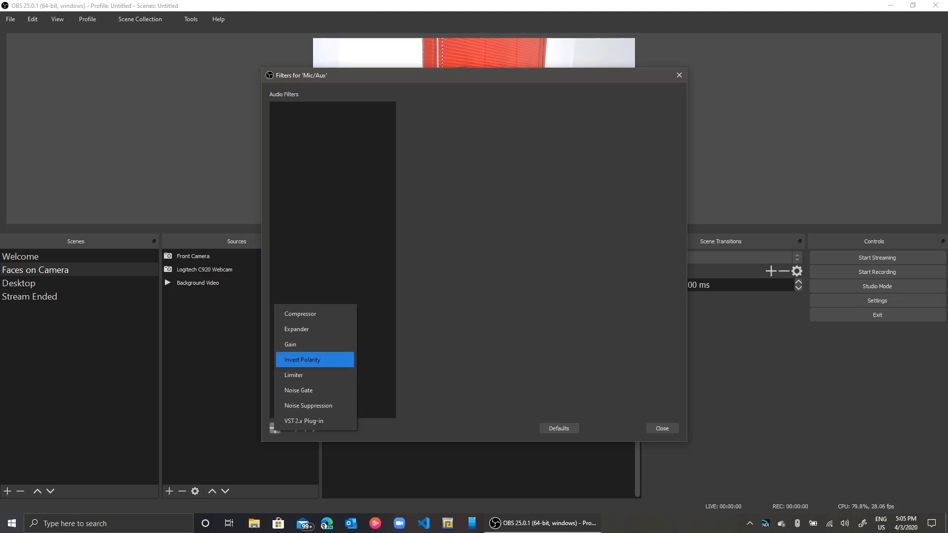
{"action": "key", "text": "Return"}
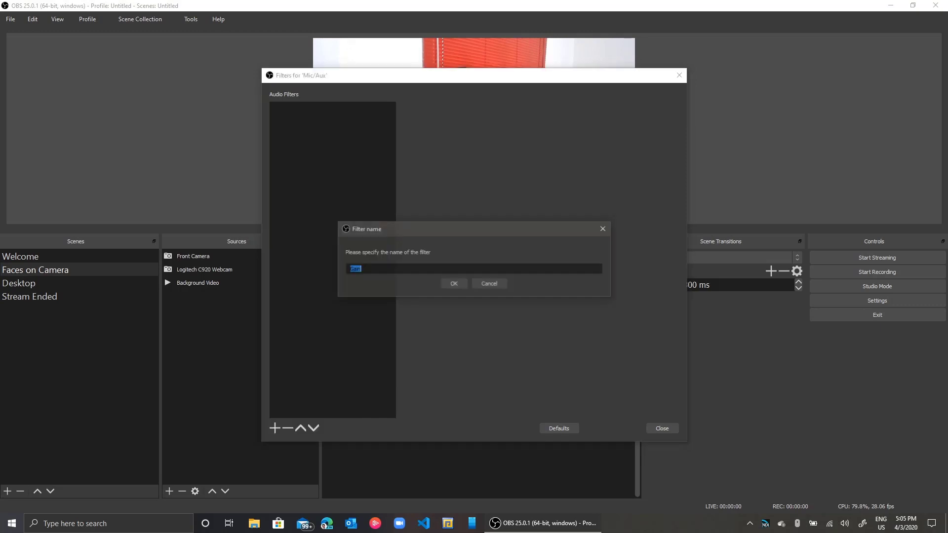
{"action": "key", "text": "Return"}
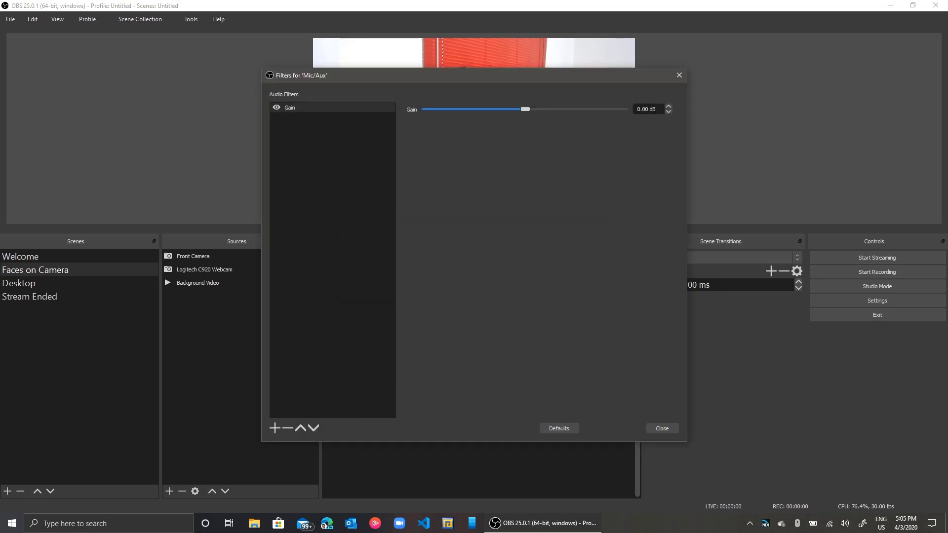
Move and narrow the Mic/Aux filters window to uncover the audio mixer, and set the Gain filter to 30 dB.
{"action": "left_click_drag", "start_coordinate": [509, 78], "coordinate": [253, 55]}
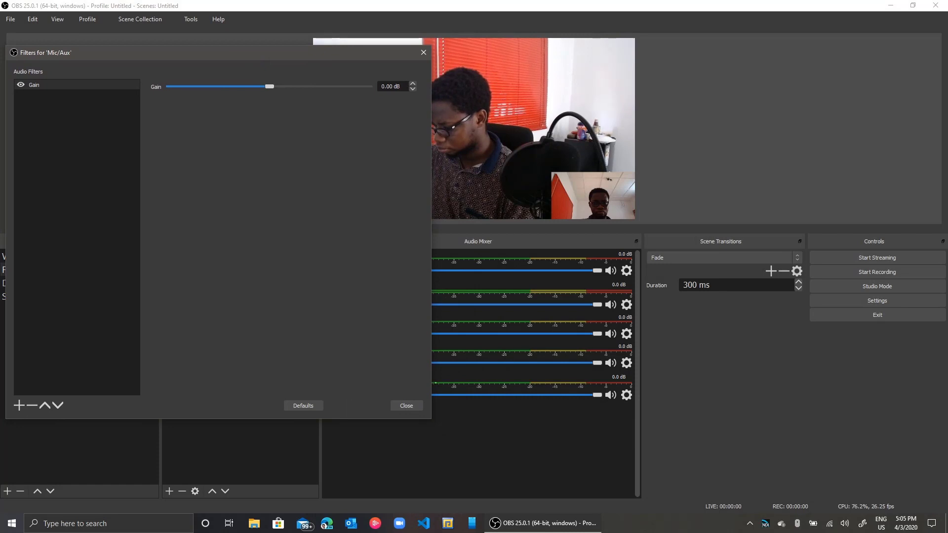
{"action": "left_click_drag", "start_coordinate": [431, 220], "coordinate": [341, 219]}
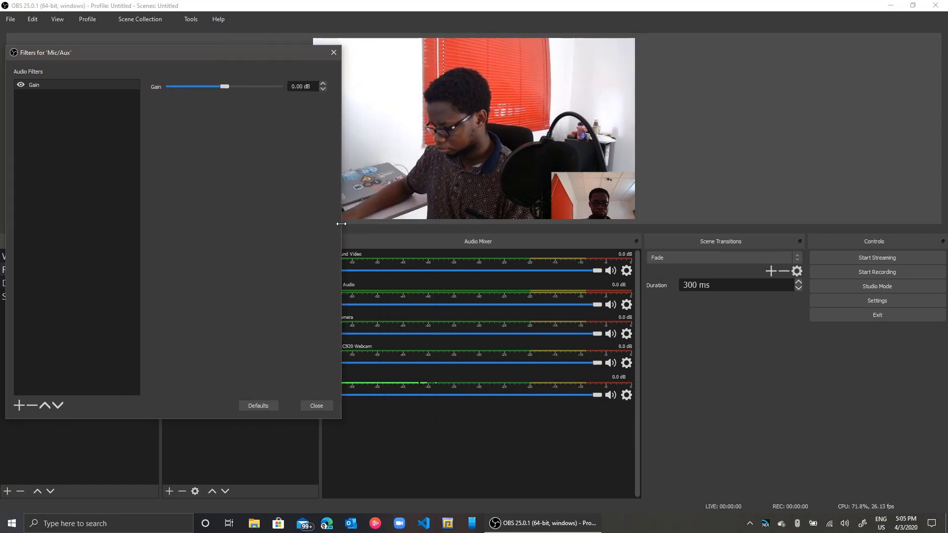
{"action": "left_click_drag", "start_coordinate": [224, 86], "coordinate": [278, 86]}
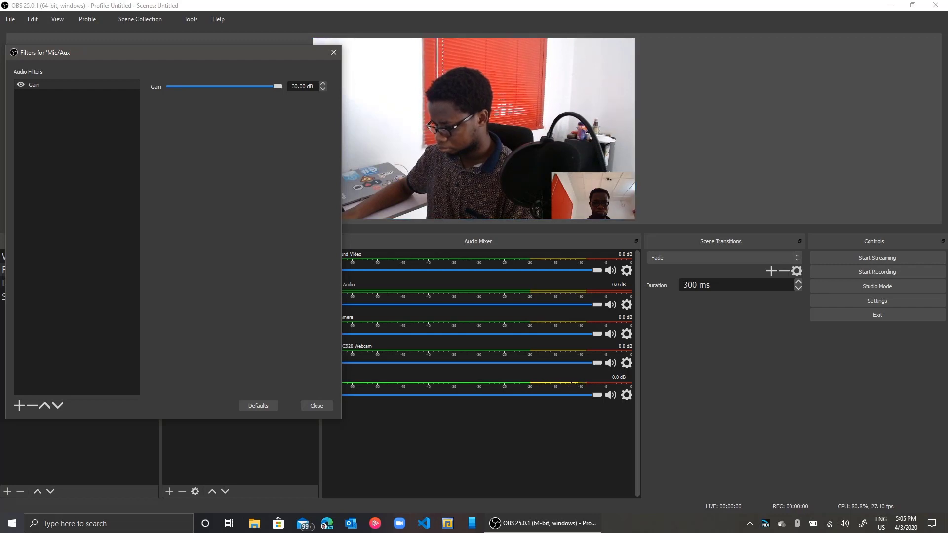
Add a Noise Suppression filter to Mic/Aux, keeping the default filter name.
{"action": "left_click", "coordinate": [19, 406]}
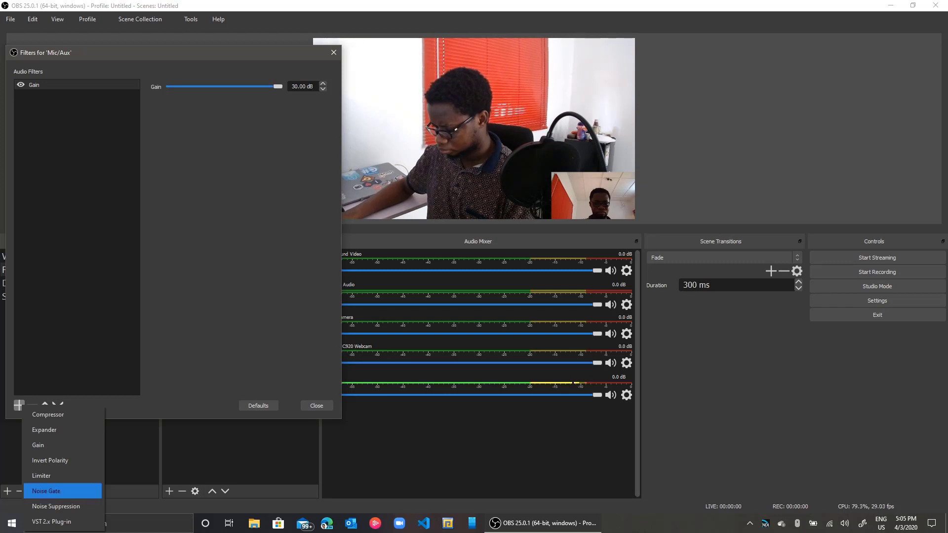
{"action": "left_click", "coordinate": [56, 507]}
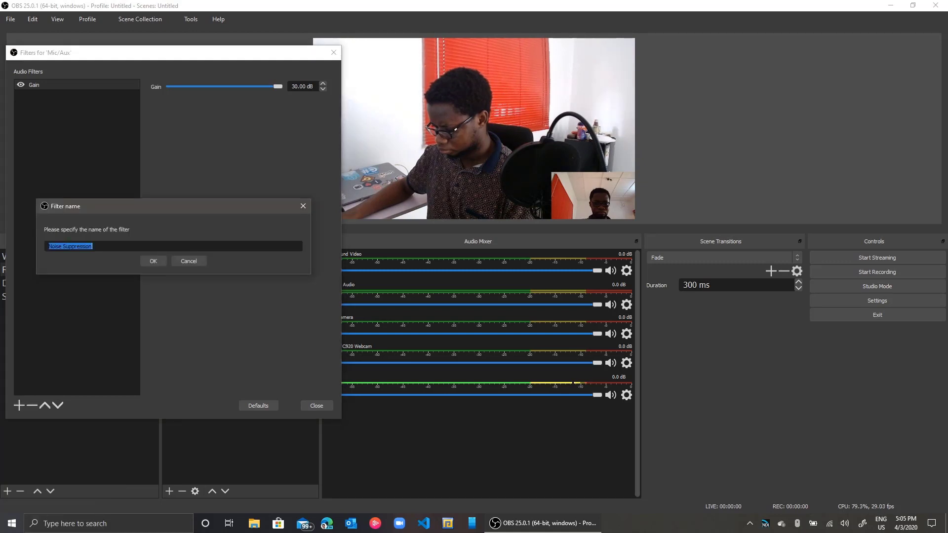
{"action": "left_click", "coordinate": [153, 261]}
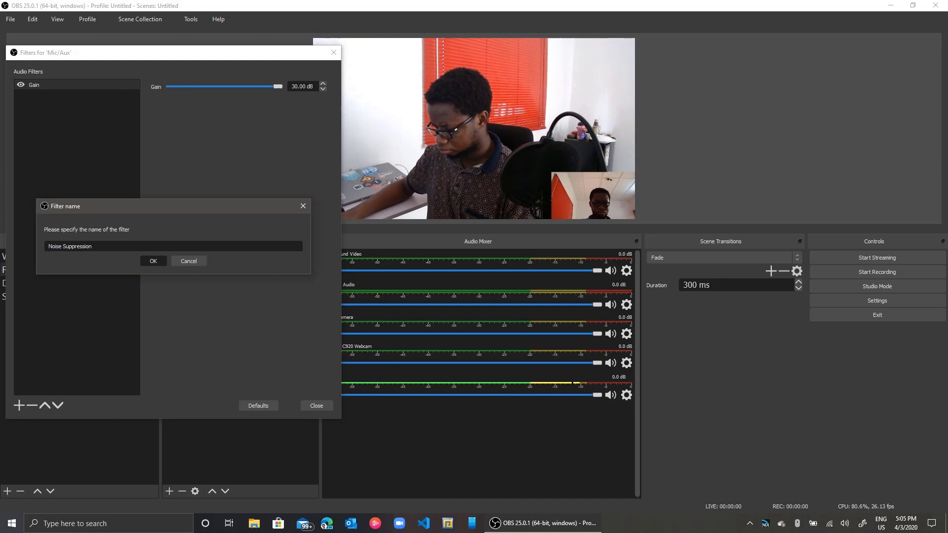
{"action": "key", "text": "Return"}
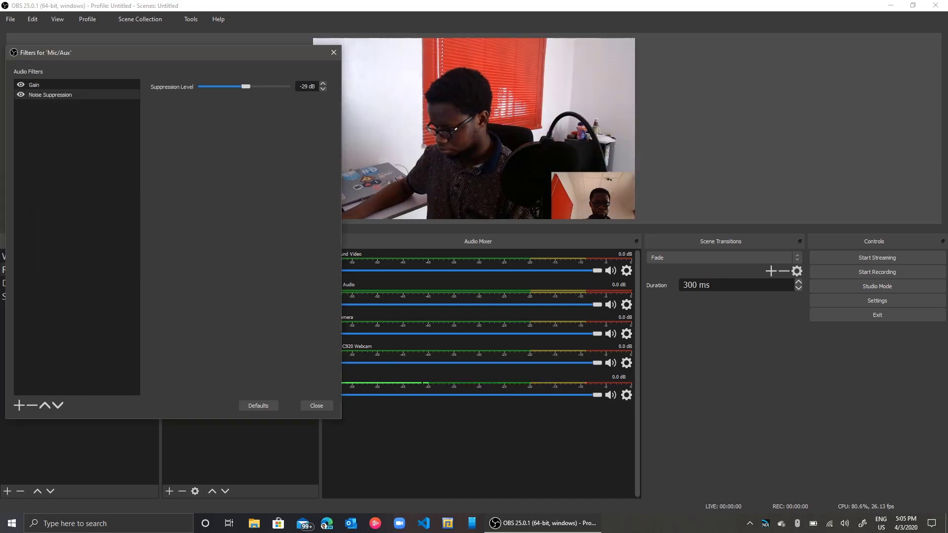
Try a Suppression Level of 0 dB, set it to -60 dB, and close the Mic/Aux filters.
{"action": "left_click_drag", "start_coordinate": [246, 87], "coordinate": [286, 86]}
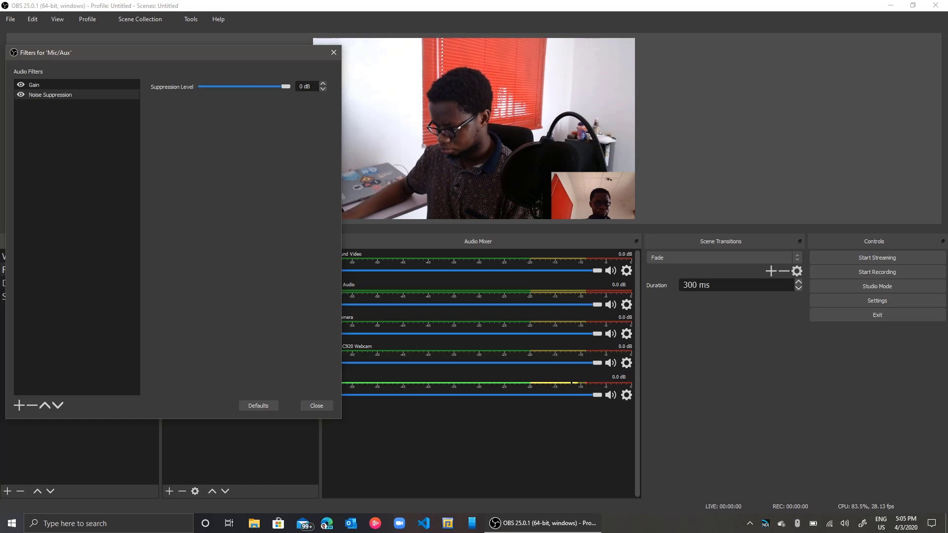
{"action": "key", "text": "Home"}
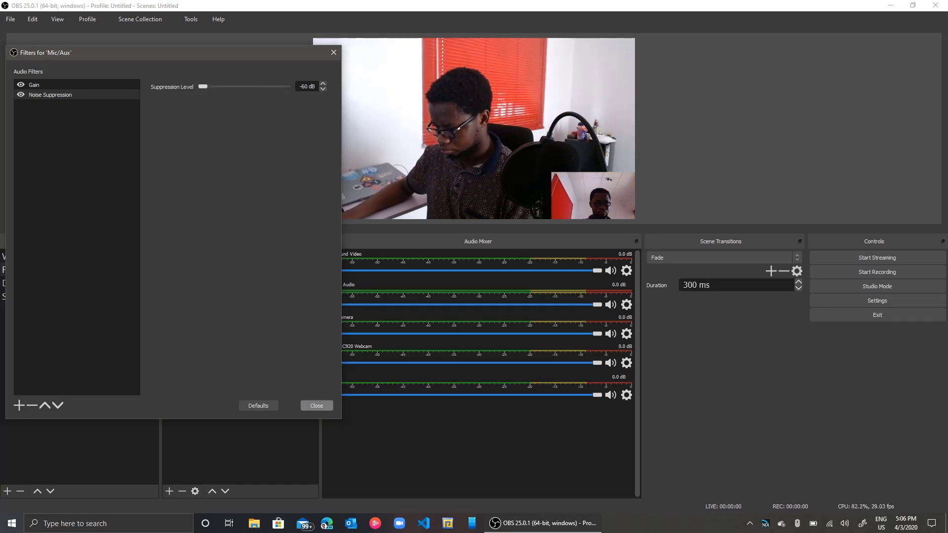
{"action": "left_click", "coordinate": [317, 406]}
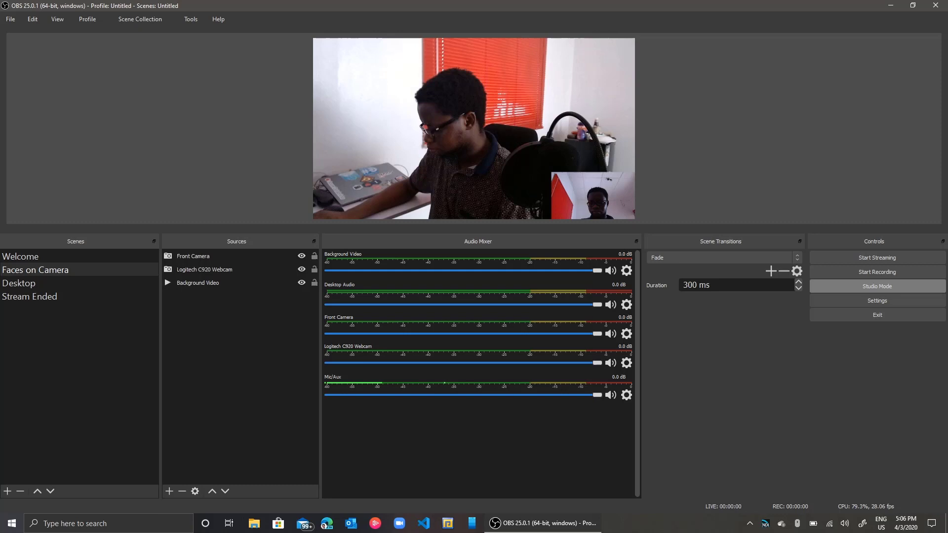
Turn on Studio Mode and transition the Welcome, Faces on Camera and Desktop scenes to the program output in turn.
{"action": "left_click", "coordinate": [878, 286]}
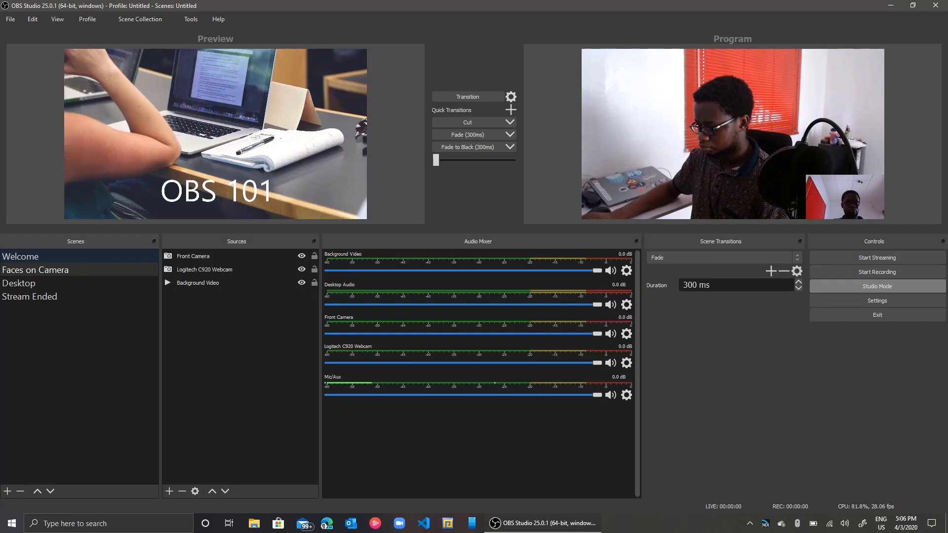
{"action": "left_click", "coordinate": [467, 97]}
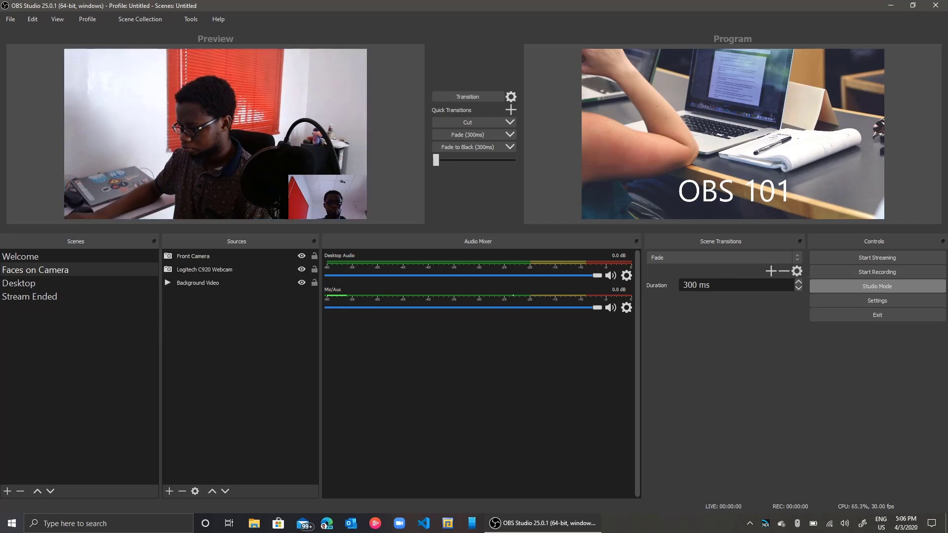
{"action": "left_click", "coordinate": [35, 269]}
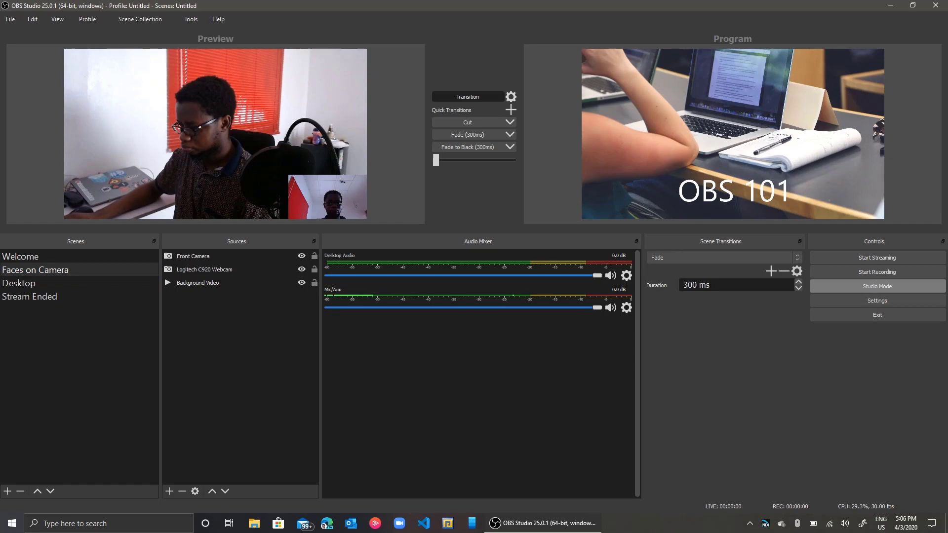
{"action": "left_click", "coordinate": [19, 283]}
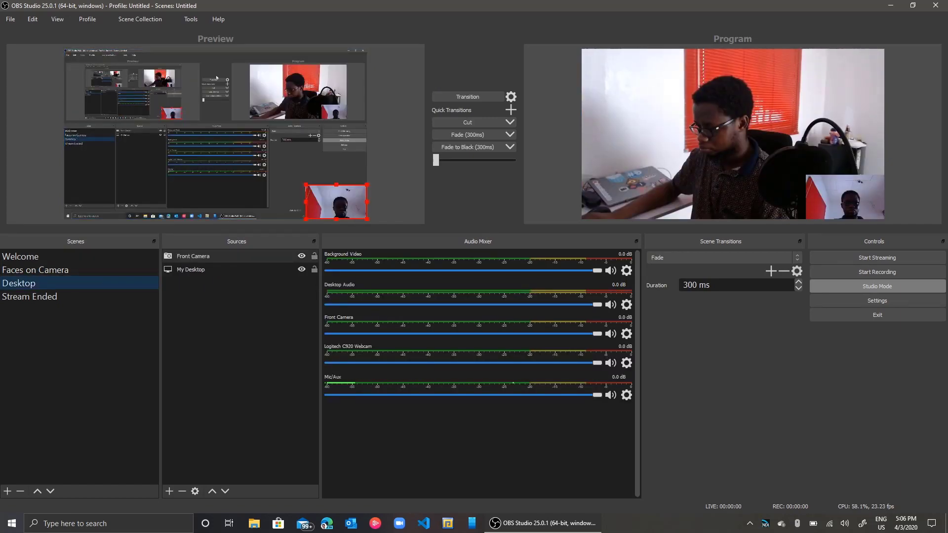
{"action": "left_click", "coordinate": [473, 99]}
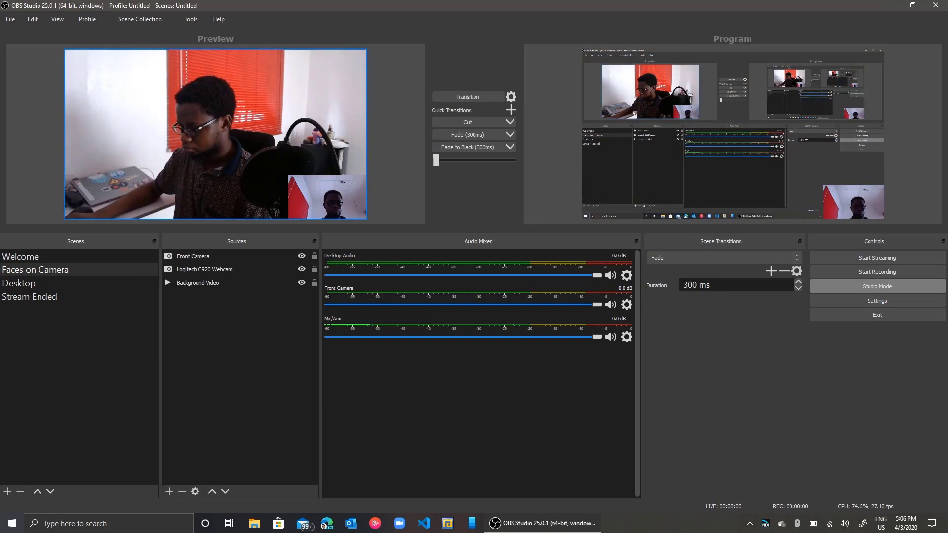
Transition the Stream Ended scene to the program output and mute Mic/Aux in the audio mixer.
{"action": "key", "text": "Down"}
{"action": "key", "text": "Down"}
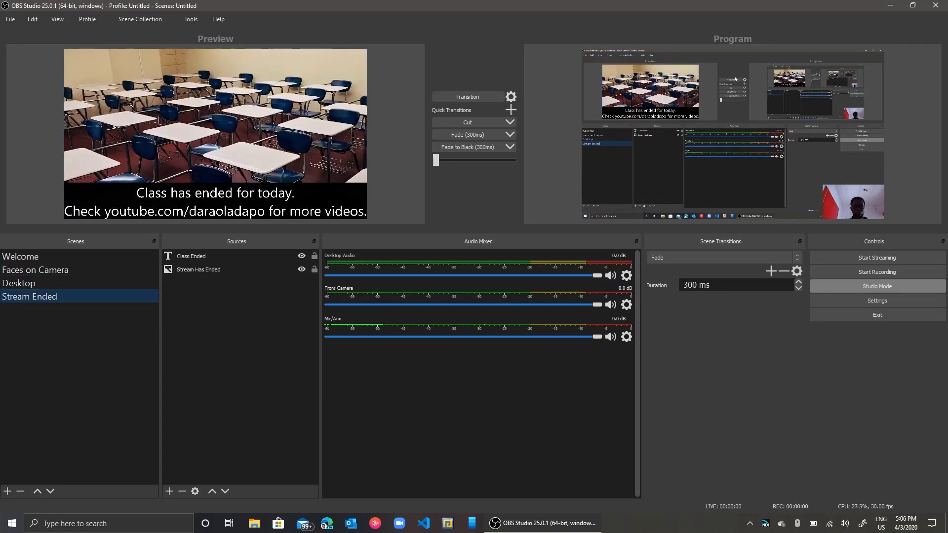
{"action": "key", "text": "space"}
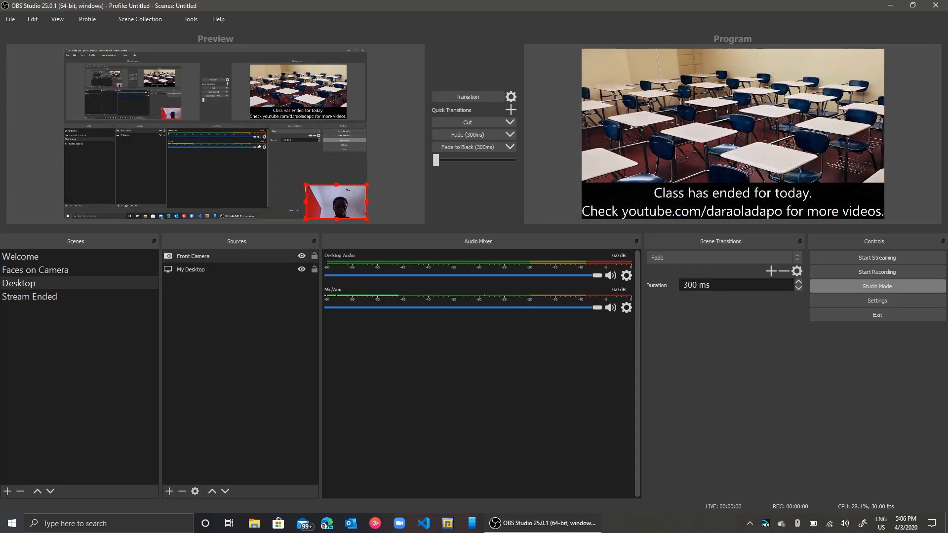
{"action": "left_click", "coordinate": [611, 308]}
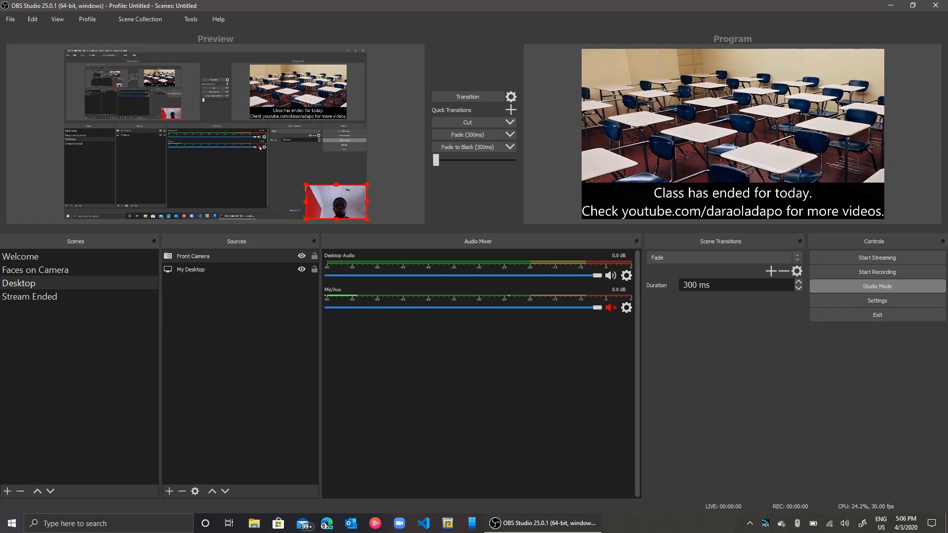